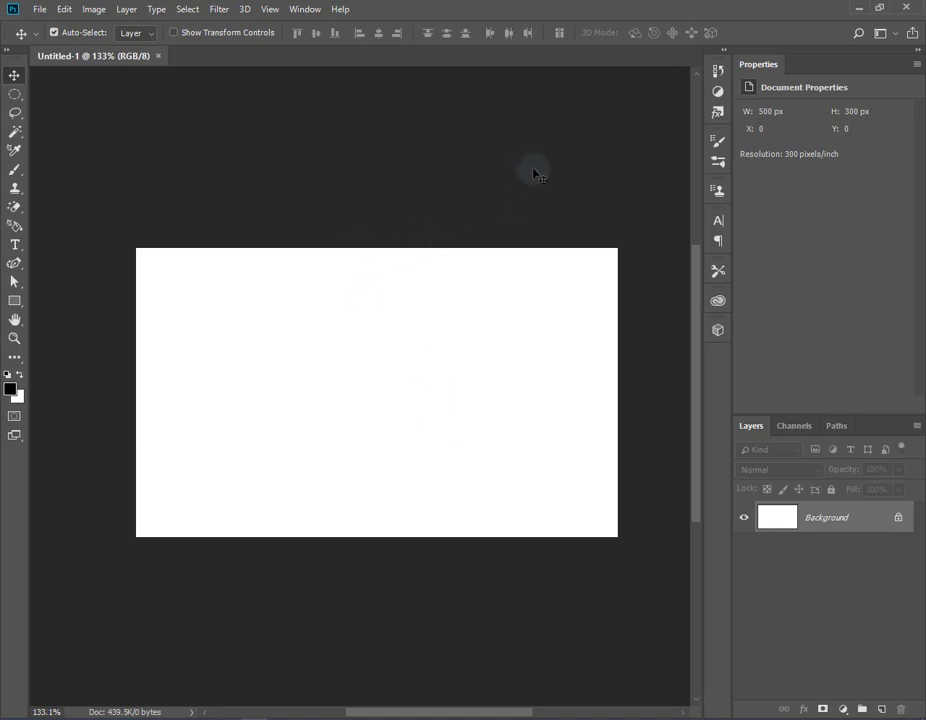
Step: Create a hat mesh from the 3D preset shapes and orbit the view around it
click(719, 334)
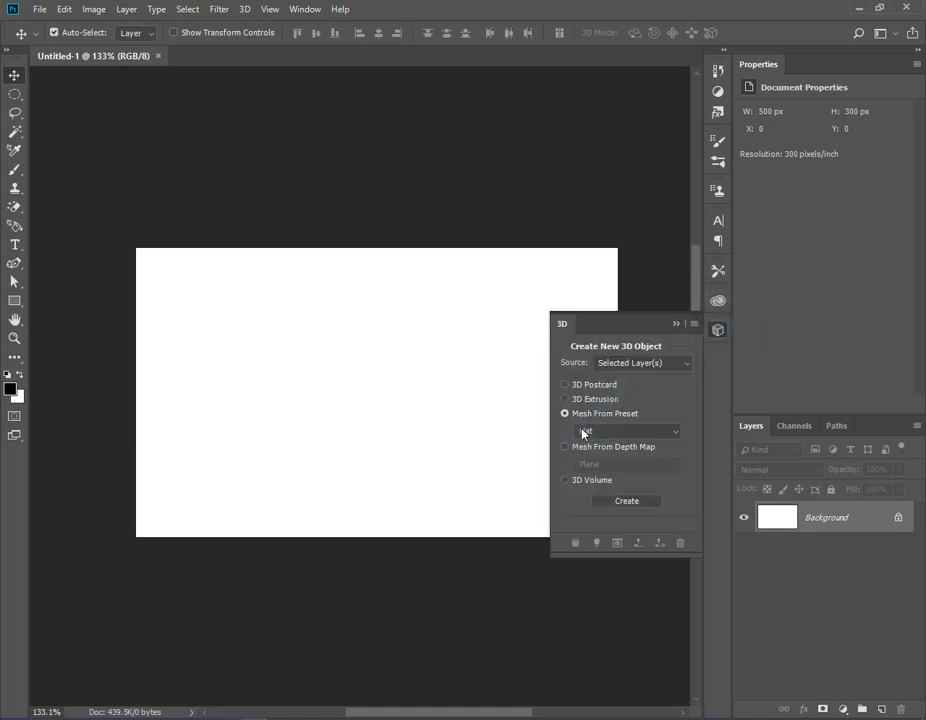
click(632, 509)
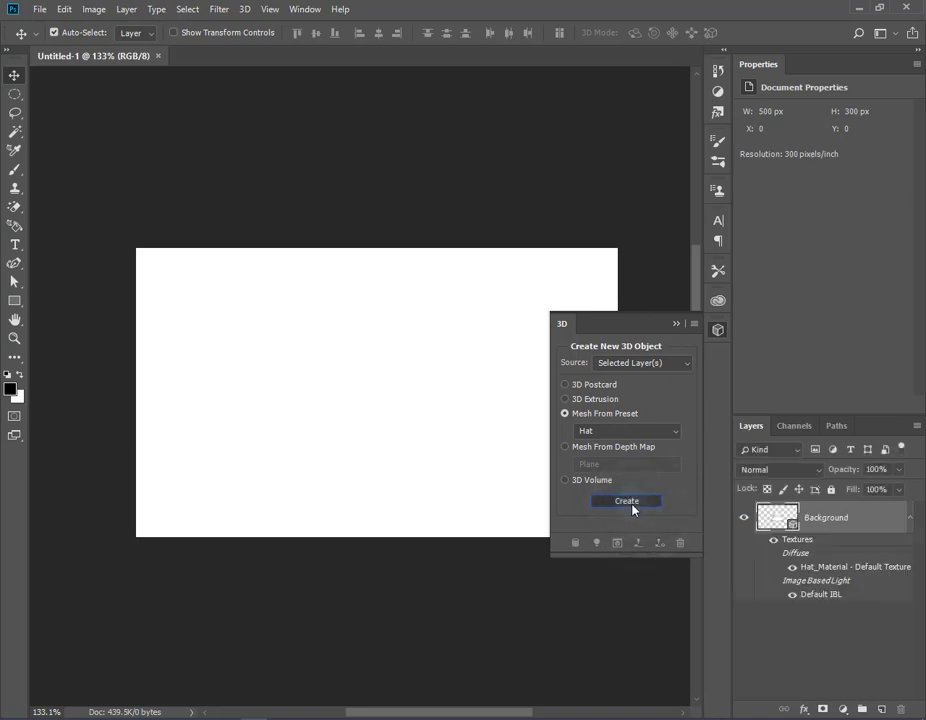
mouse_move(496, 459)
mouse_down()
mouse_move(483, 473)
mouse_move(428, 480)
mouse_move(493, 445)
mouse_move(487, 373)
mouse_up()
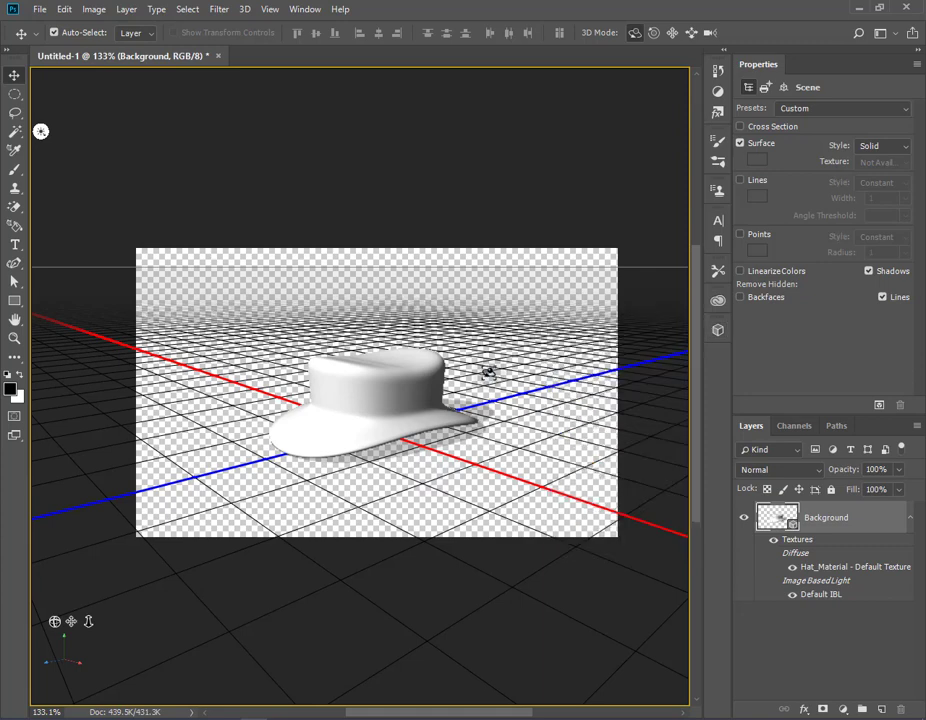
Step: Select the hat and show the Scene's render settings (solid style, shadows) in the 3D panel
click(387, 399)
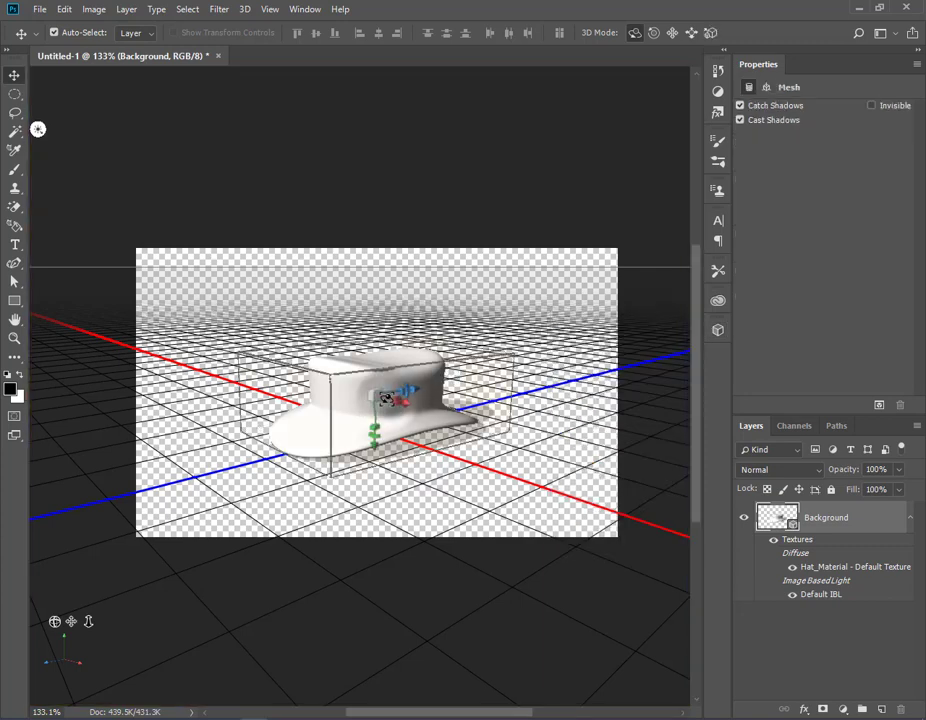
click(716, 336)
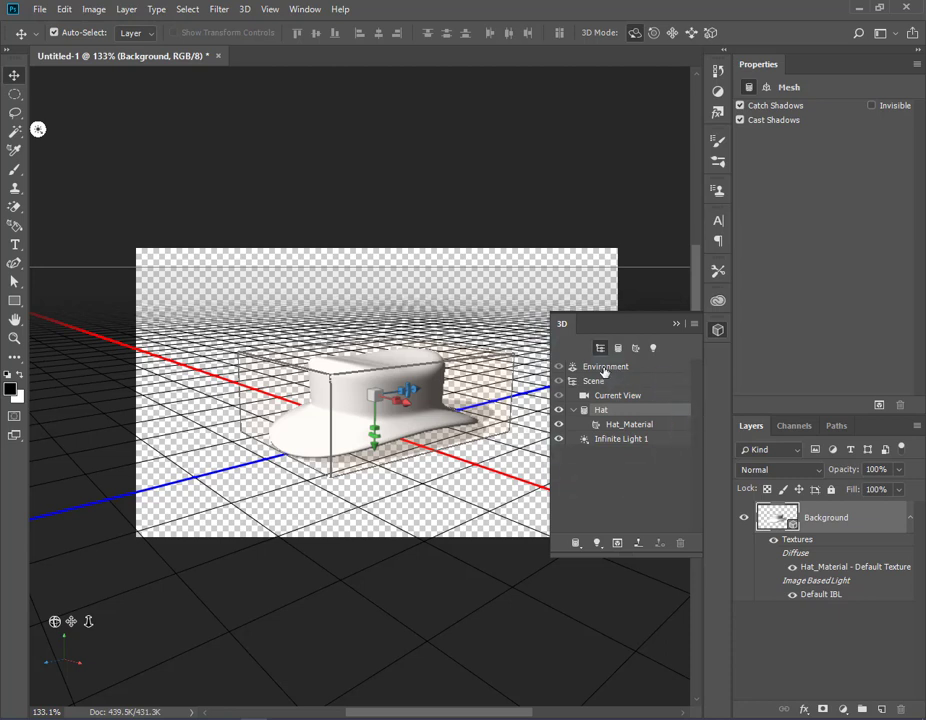
click(590, 381)
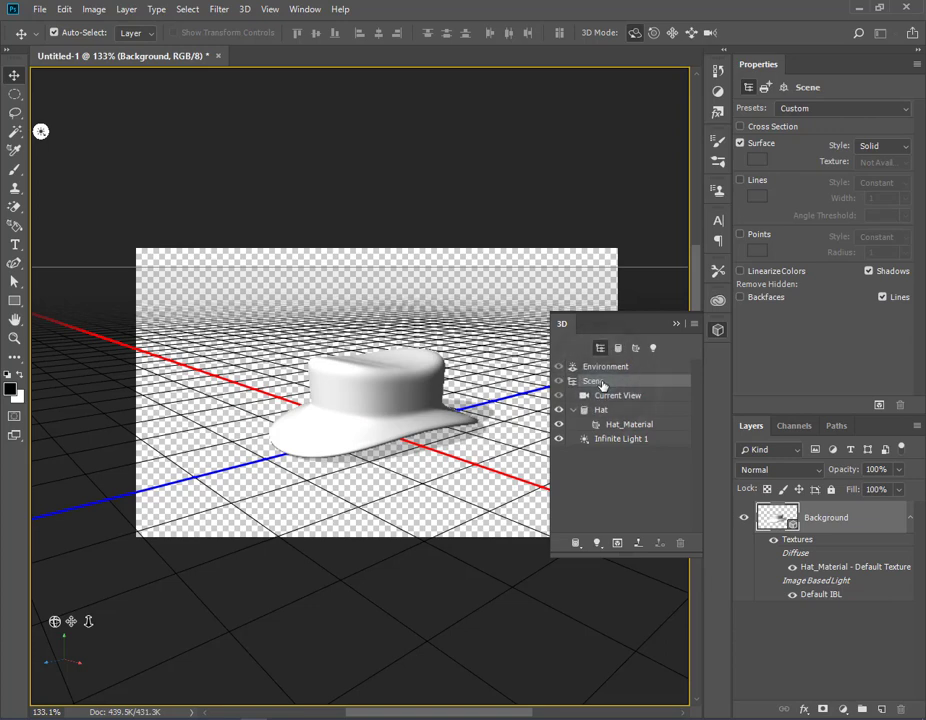
Step: Open 3D Print Settings (local STL, pixels, medium detail) and scale the hat to the print volume
click(768, 88)
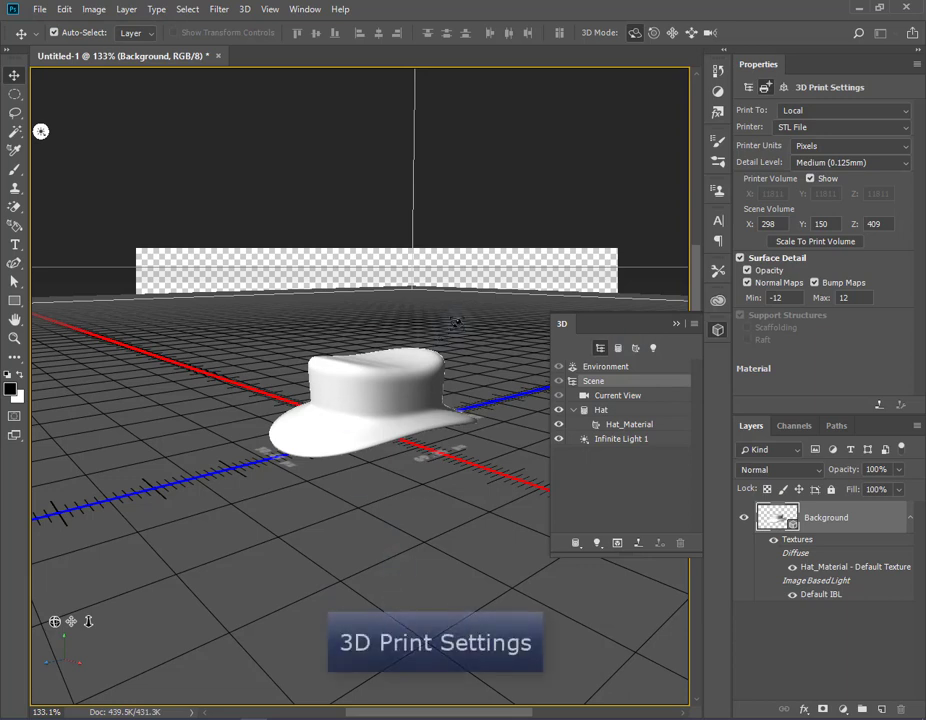
click(831, 242)
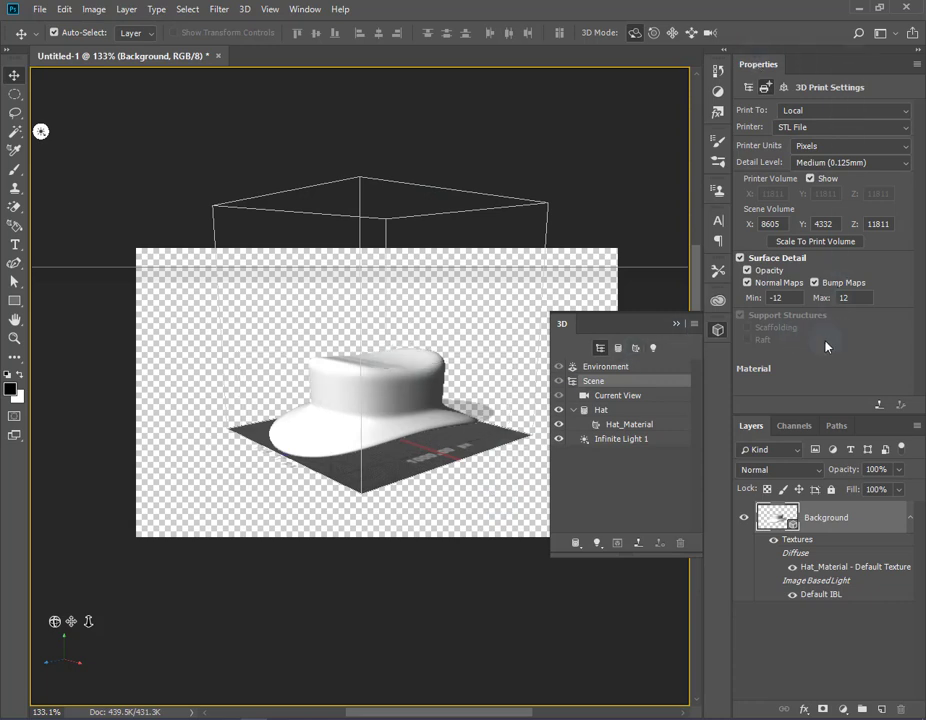
Step: Set the print destination to Shapeways with Gold 18k as the material
click(904, 111)
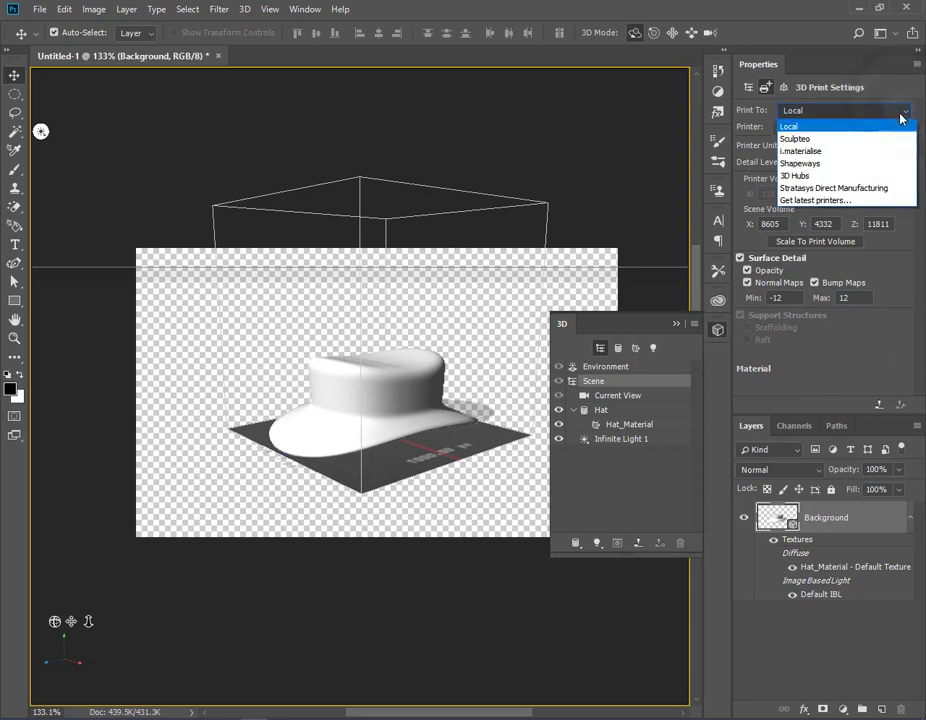
click(875, 168)
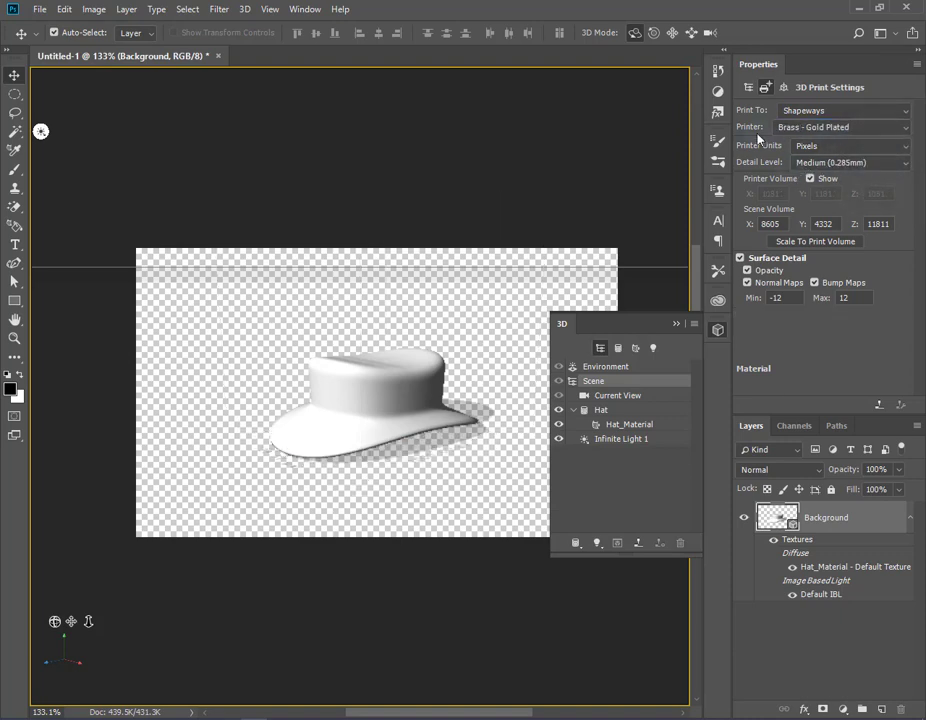
click(897, 128)
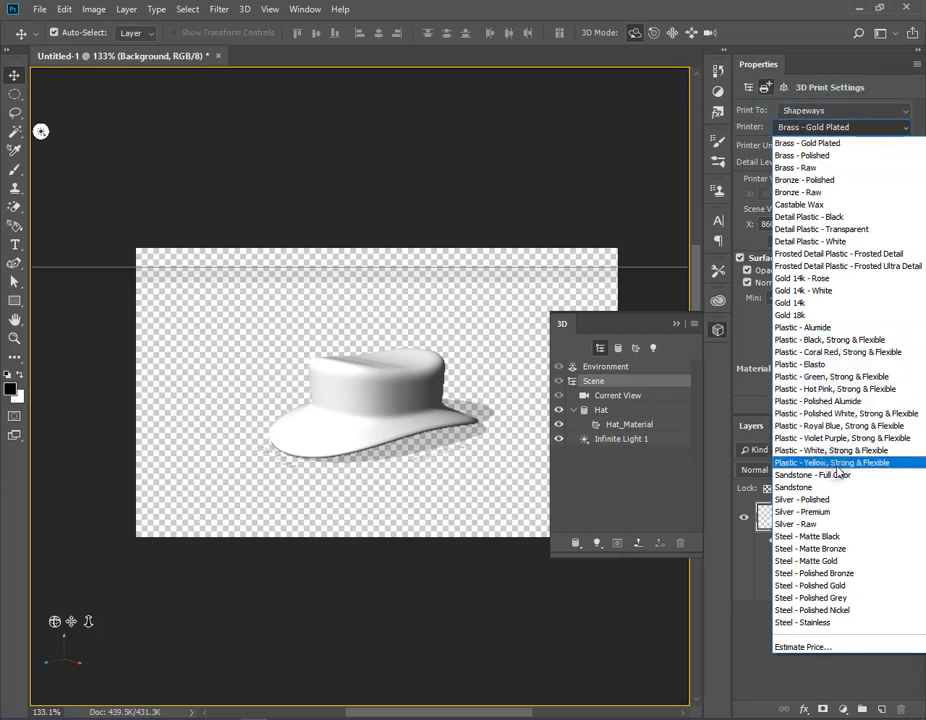
click(838, 316)
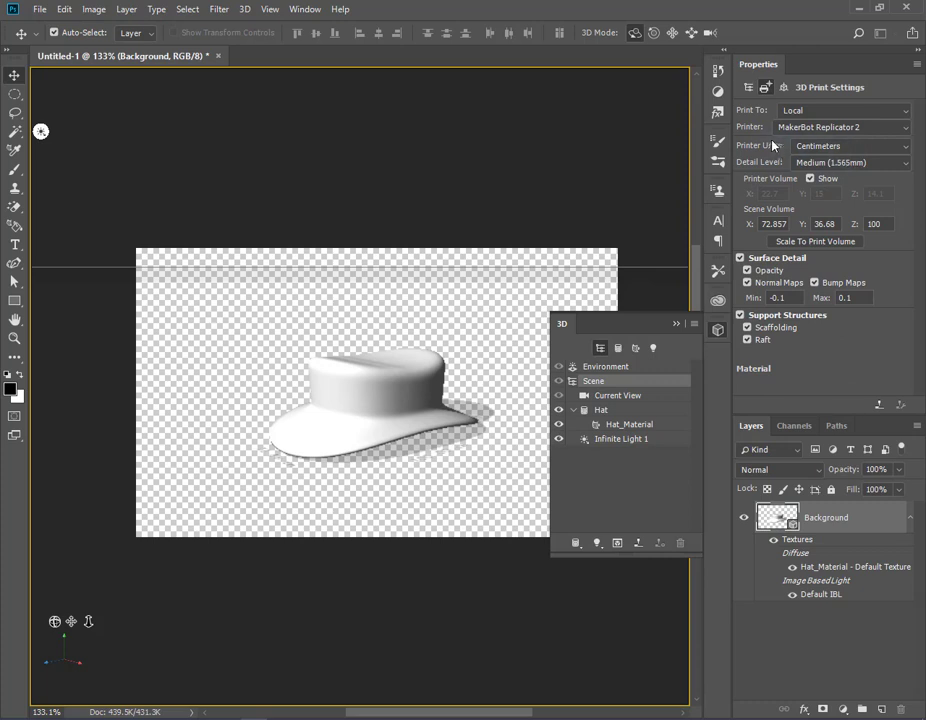
click(912, 148)
click(870, 149)
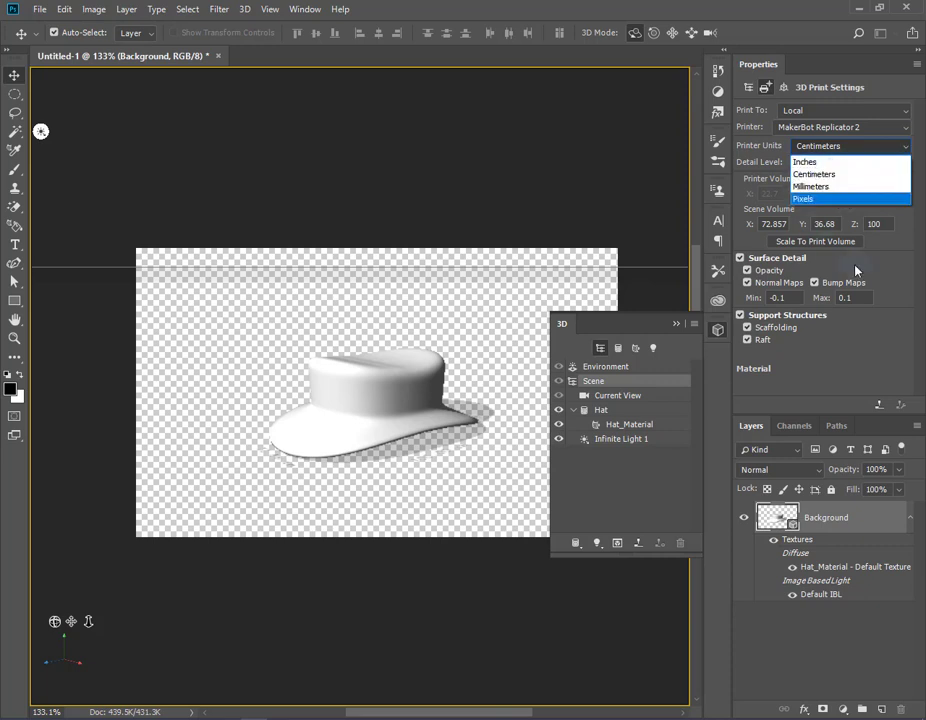
click(897, 320)
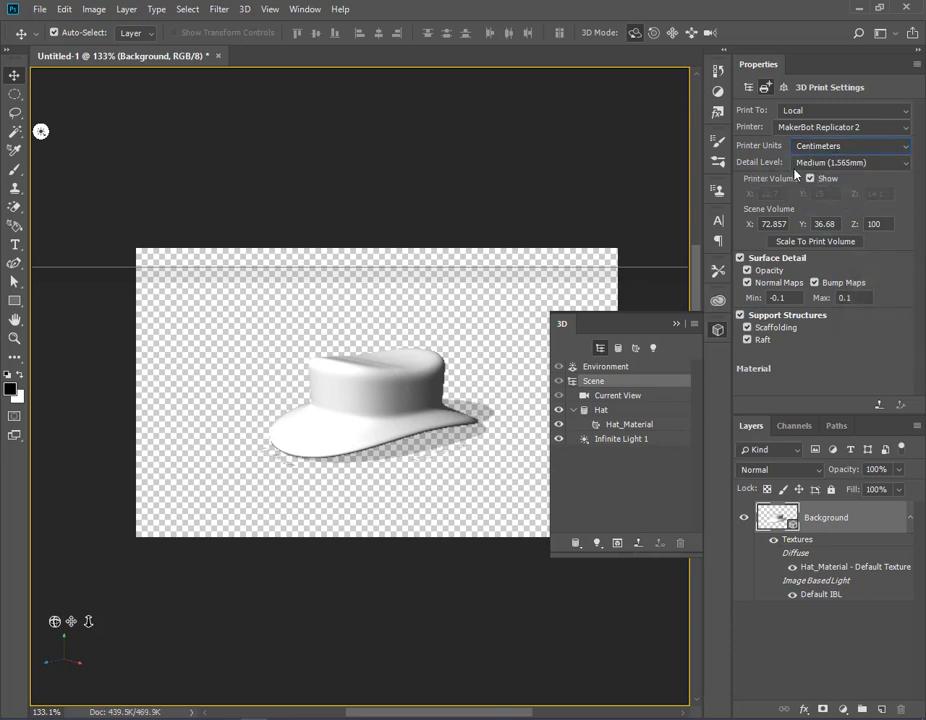
click(897, 166)
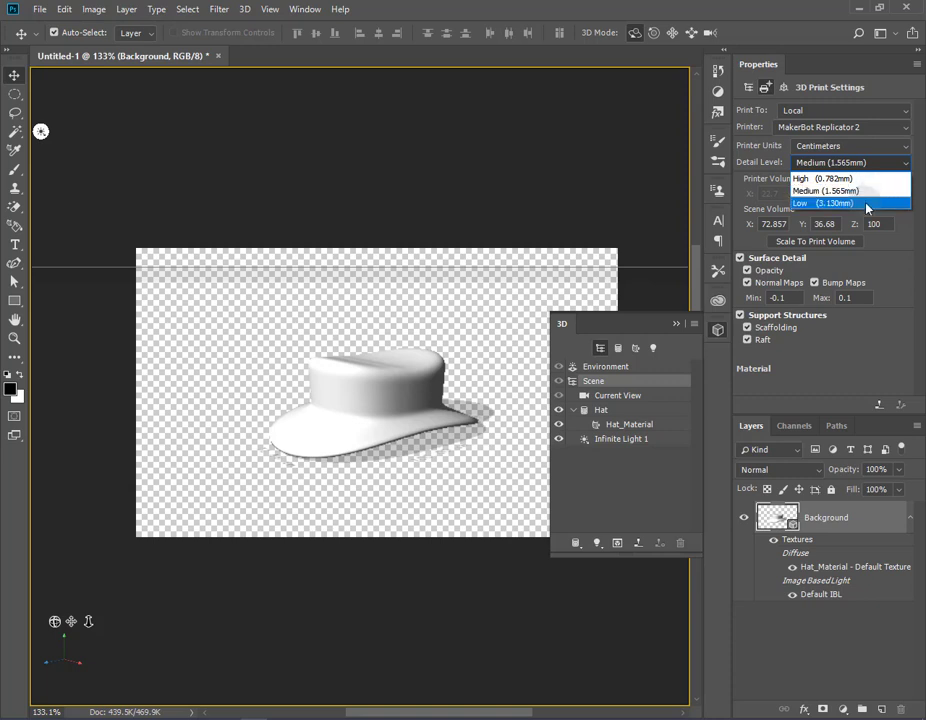
click(887, 265)
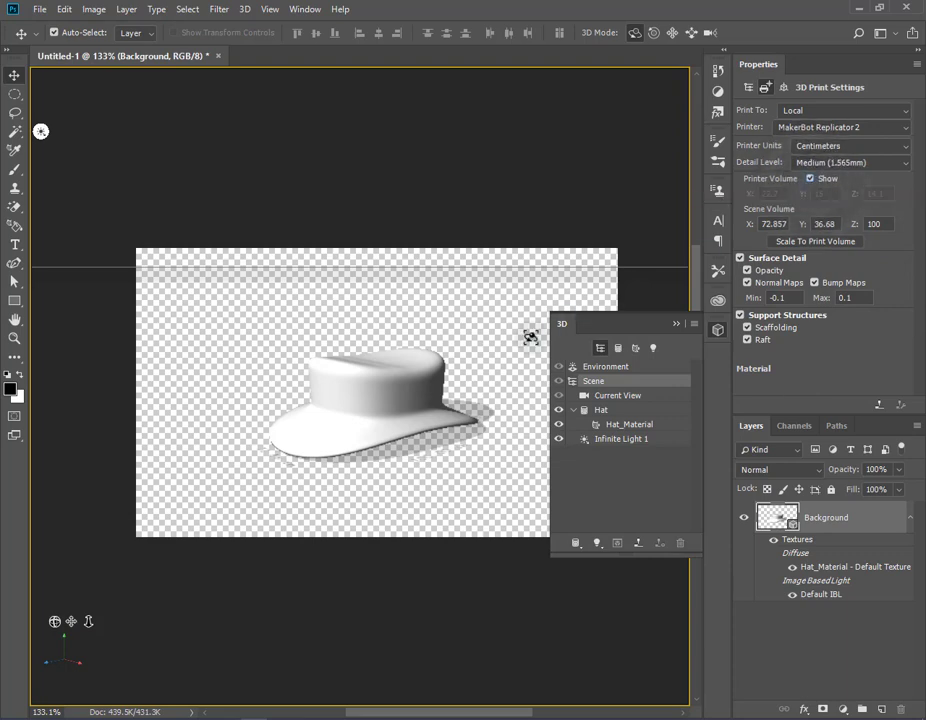
Step: Reselect the 3D scene and rescale the hat to fill the STL print volume in pixels
click(415, 395)
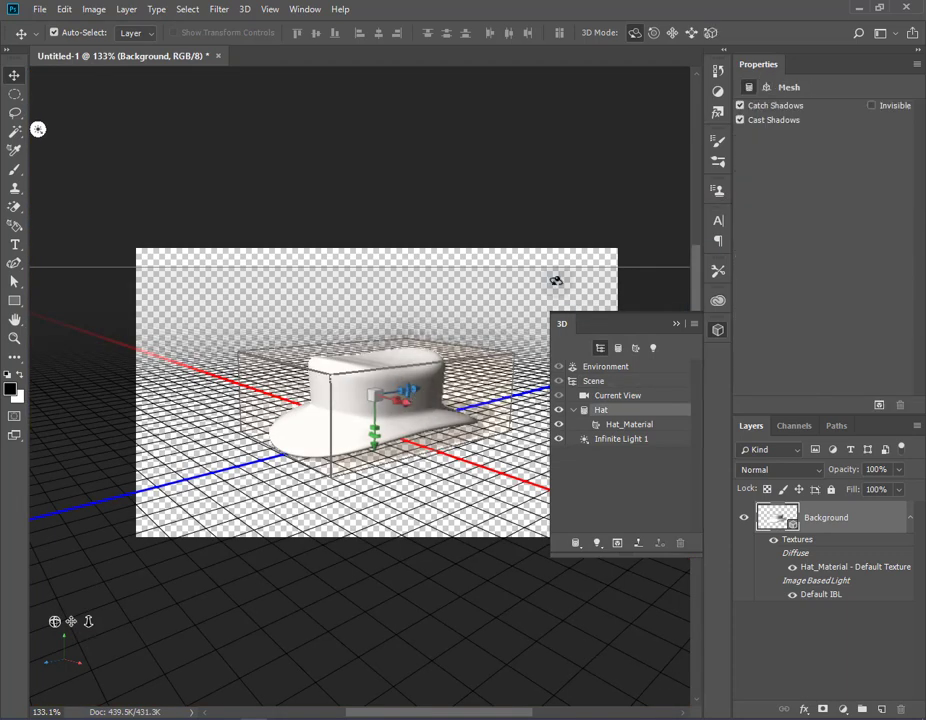
click(622, 381)
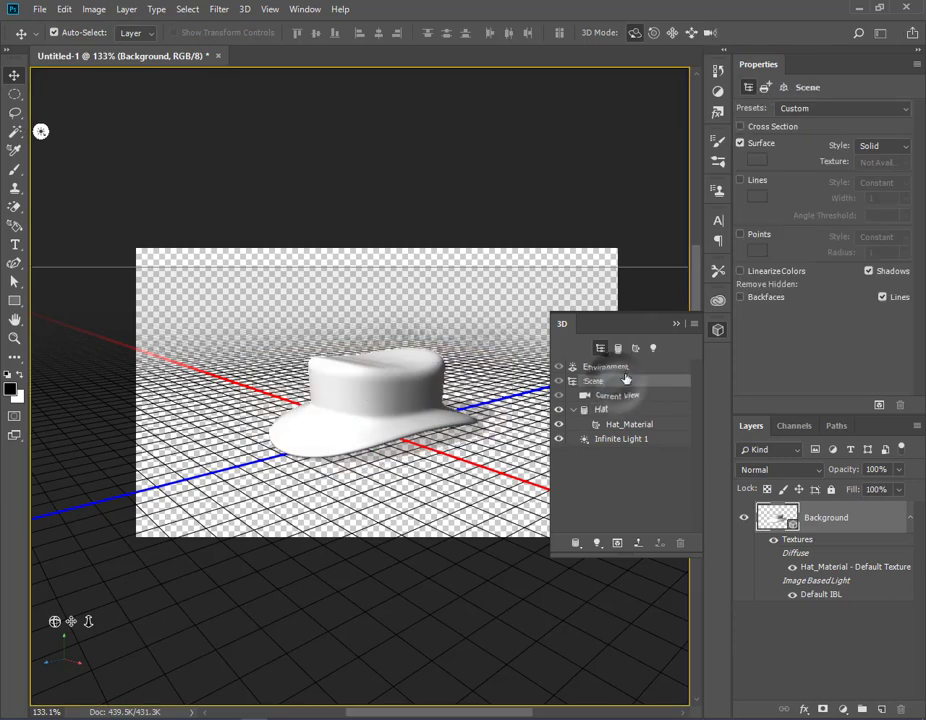
click(765, 88)
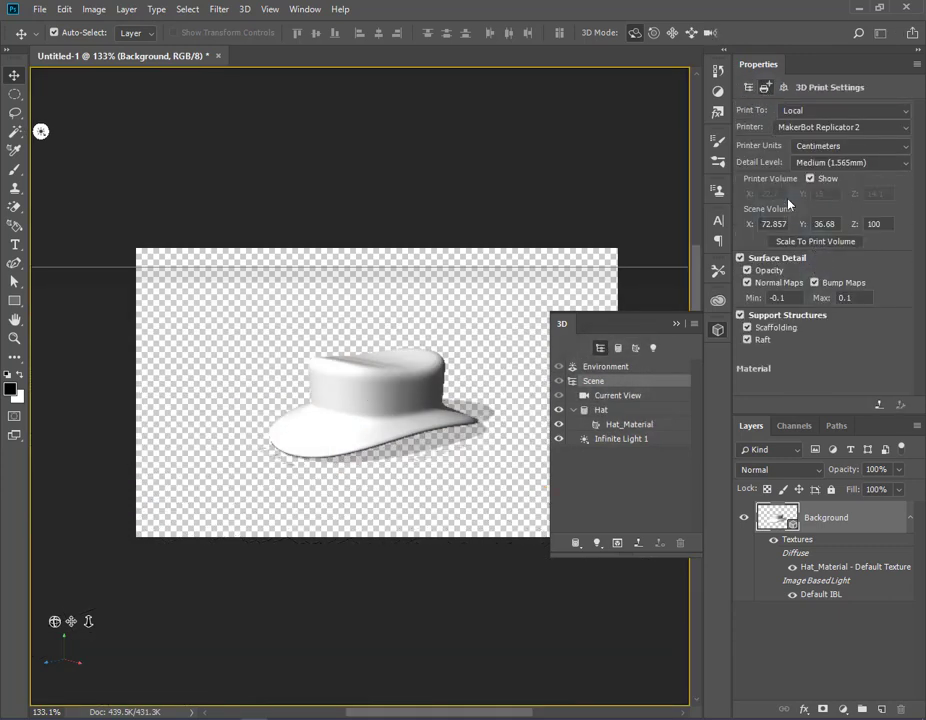
click(826, 244)
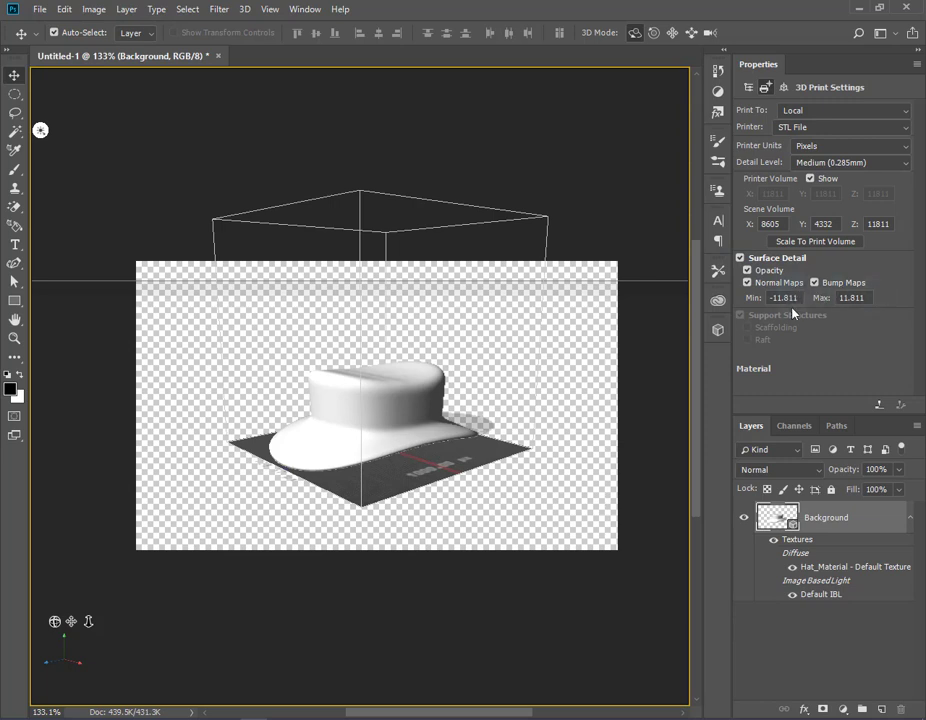
Step: Set STL detail level to Medium (1.565mm) and reopen 3D Print Settings from the 3D menu
click(747, 278)
click(244, 9)
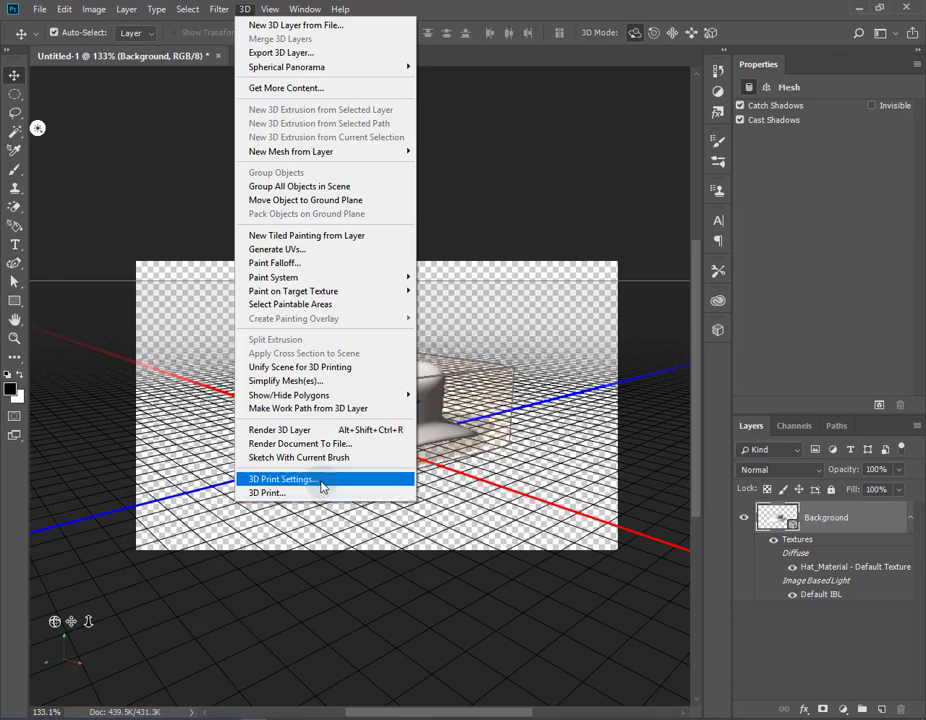
click(284, 479)
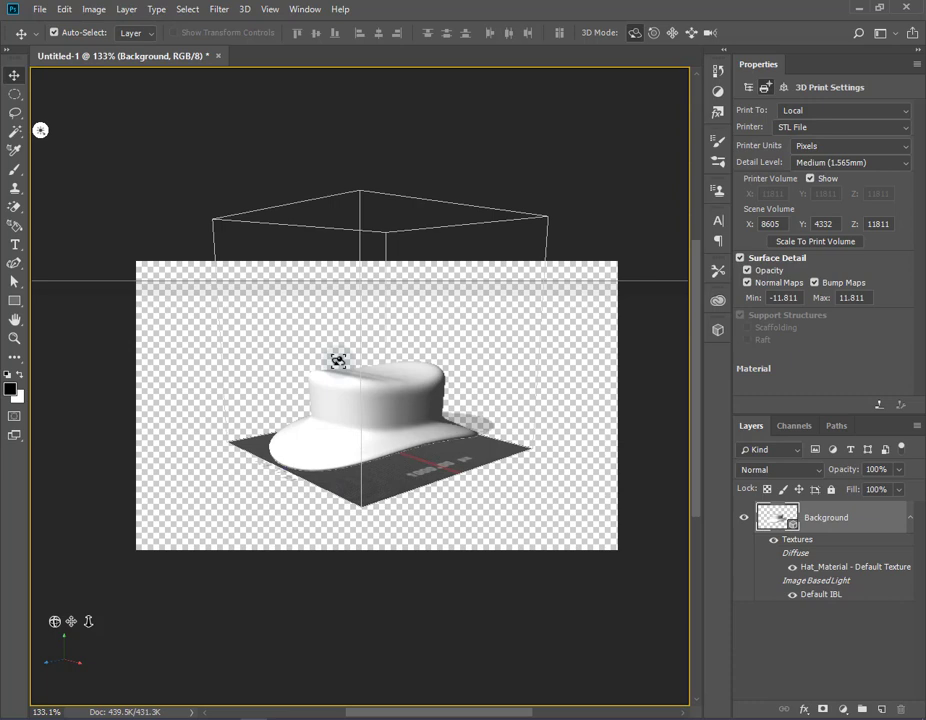
click(245, 9)
Step: Run 3D Print, rotate the hat in the preview, and export it as an STL file
click(306, 492)
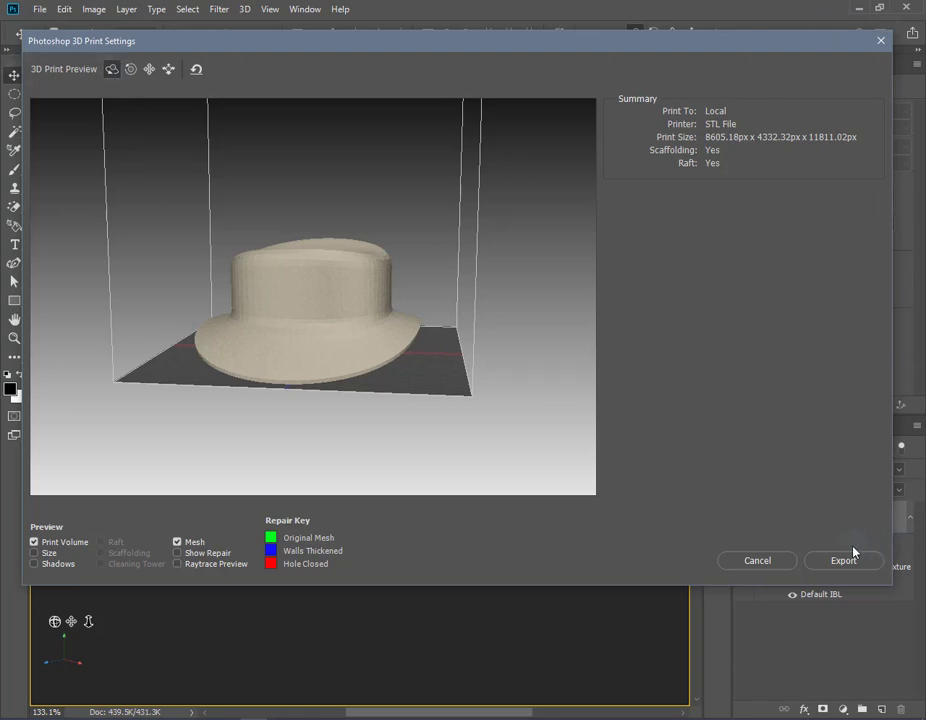
click(111, 71)
click(760, 561)
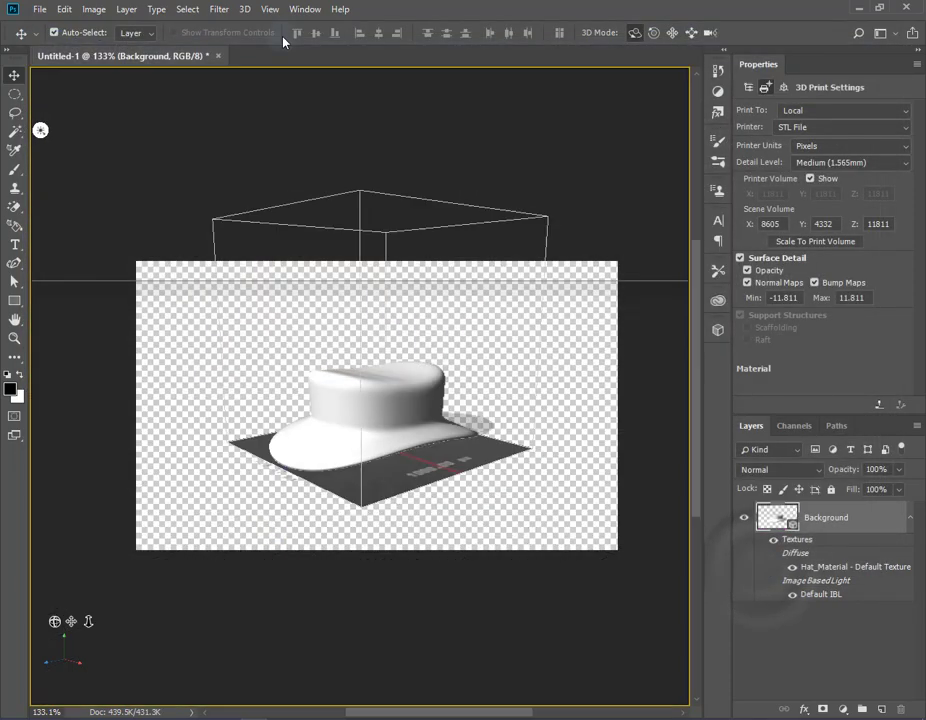